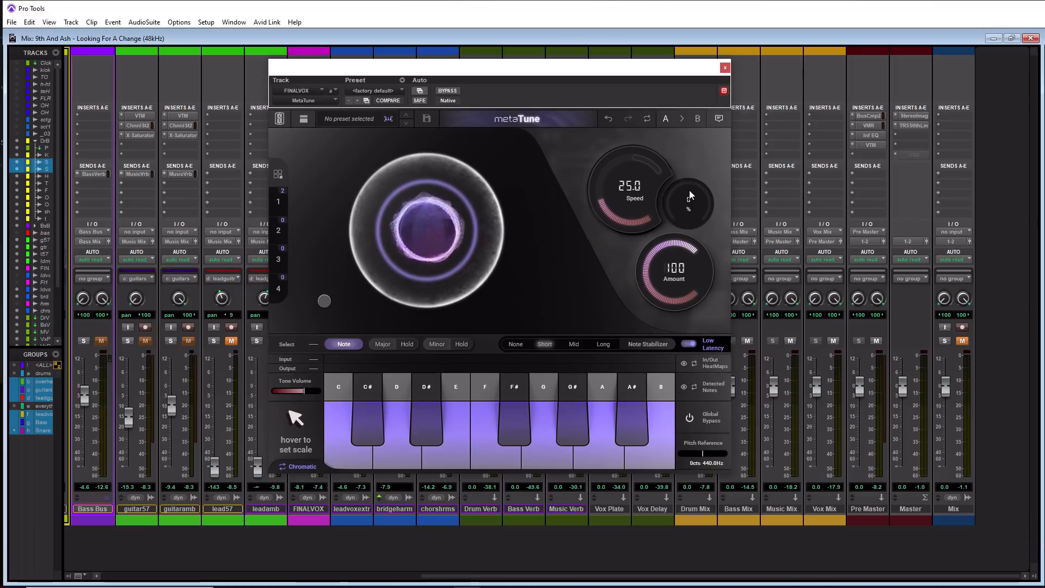
Set MetaTune's Sustain to -36% and Speed to 12.1 ms on the FINALVOX track.
drag(685, 195, 675, 220)
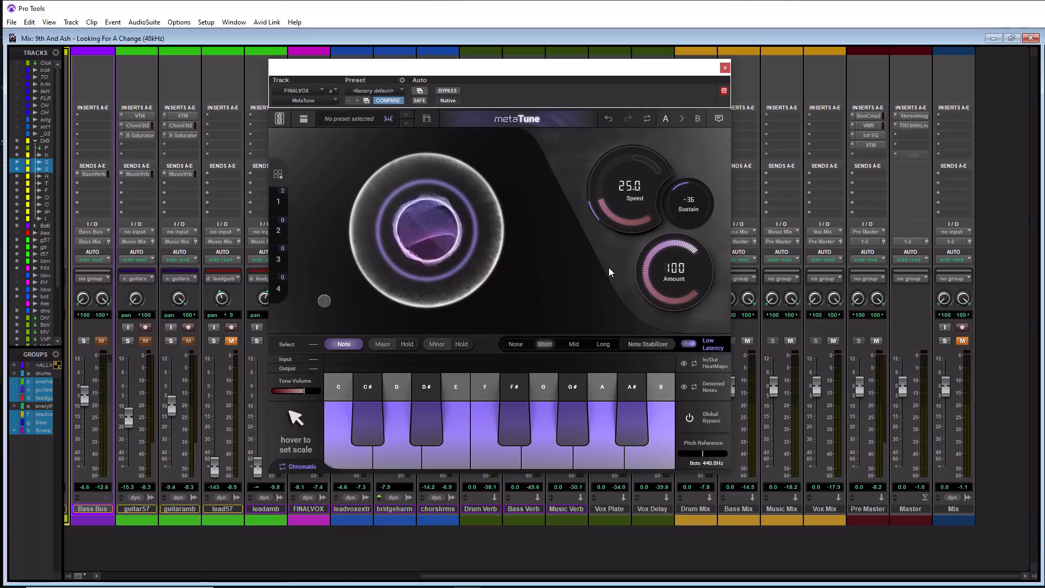
mouse_move(426, 241)
drag(629, 193, 629, 214)
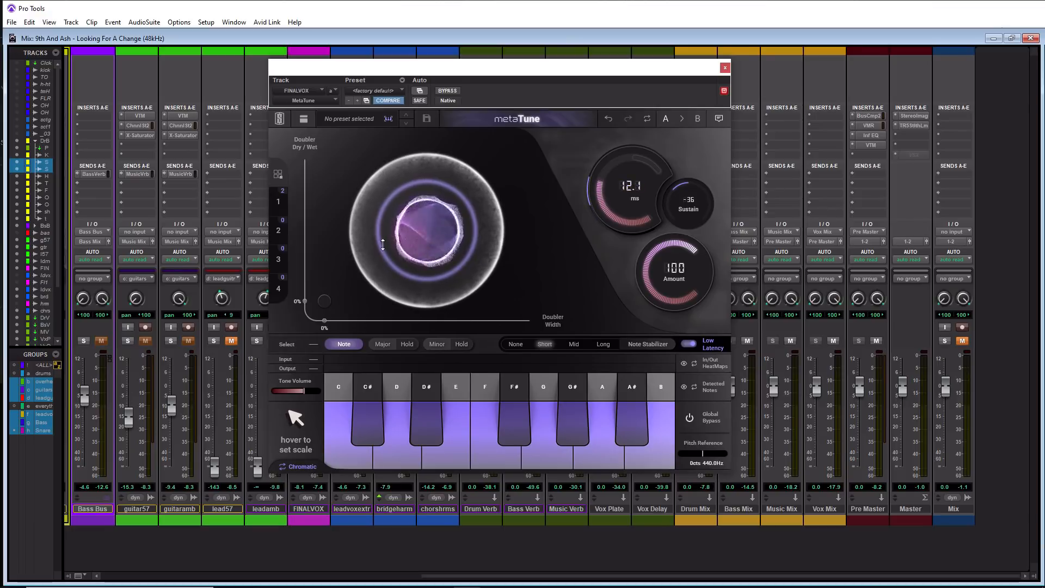
mouse_move(674, 269)
mouse_down()
mouse_move(674, 278)
mouse_move(674, 270)
mouse_up()
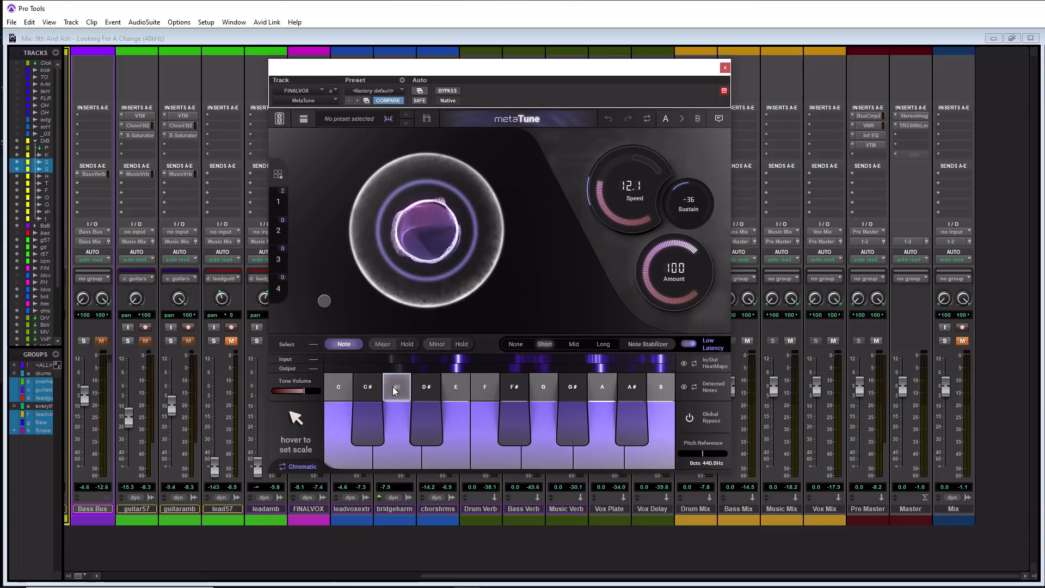
Audition the D reference tone and the held D major and D minor chords, and return to single-note mode.
click(394, 389)
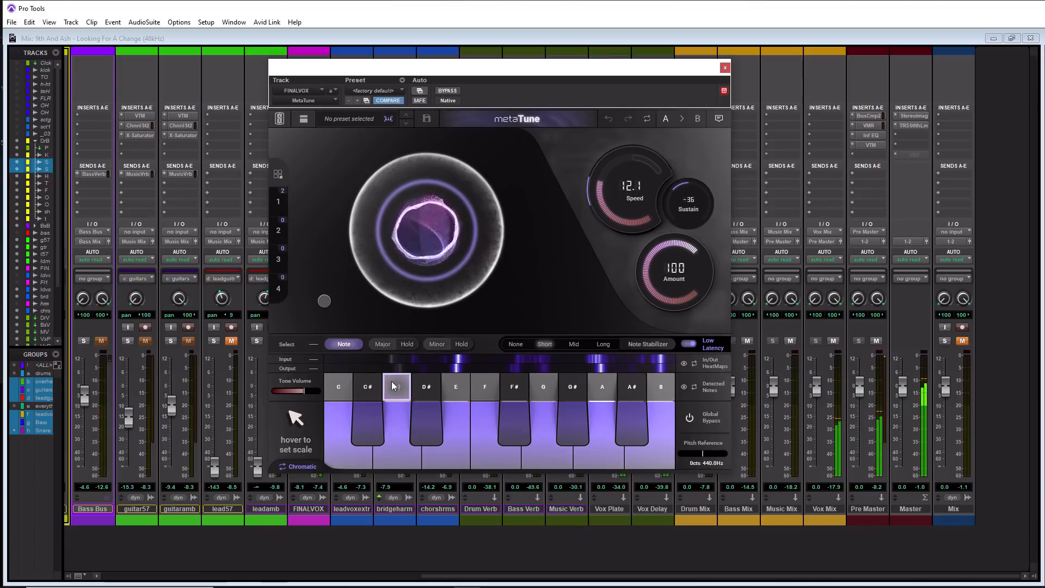
click(407, 344)
mouse_move(396, 388)
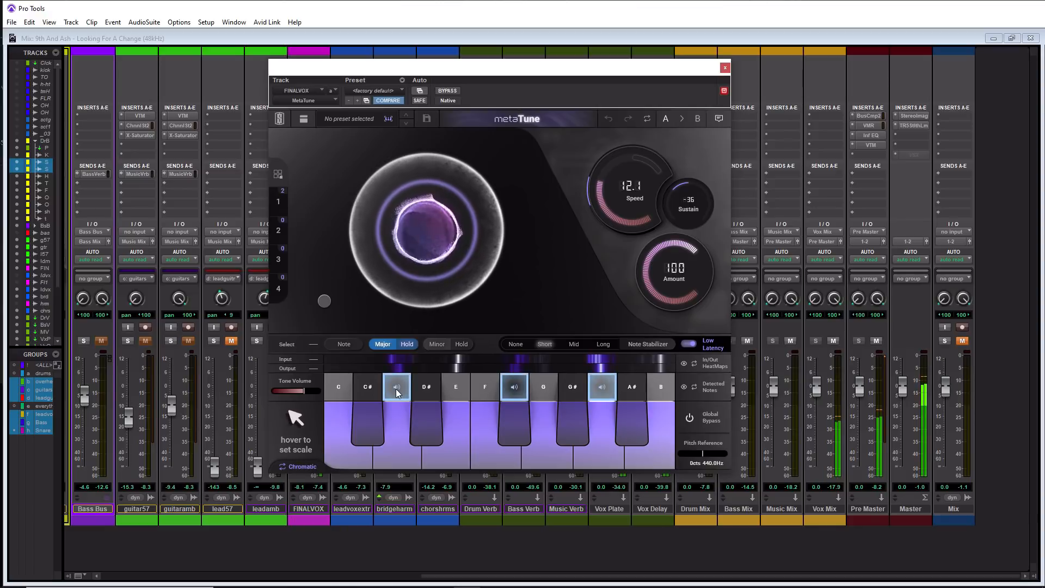
click(461, 345)
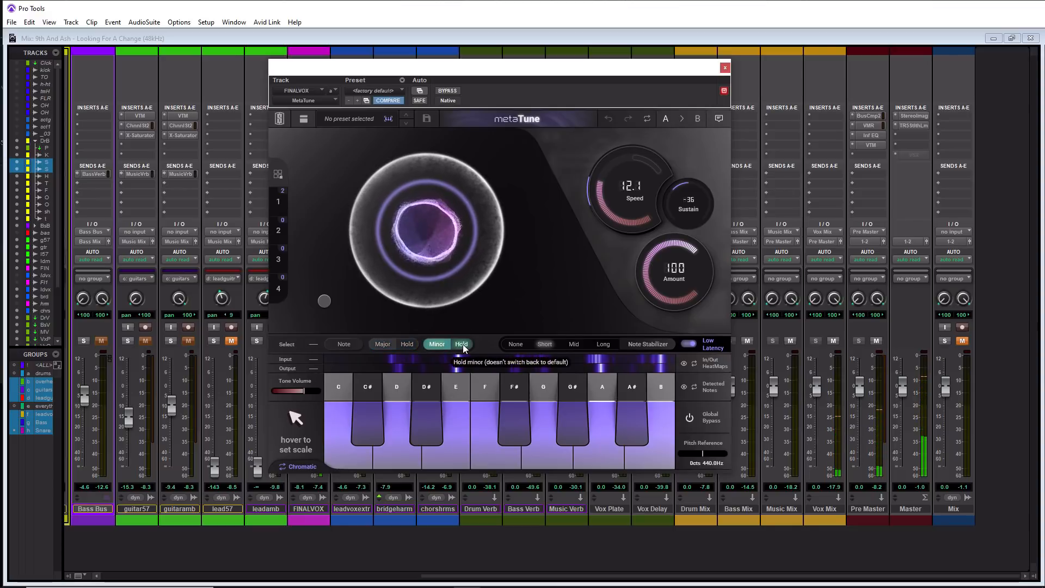
click(390, 389)
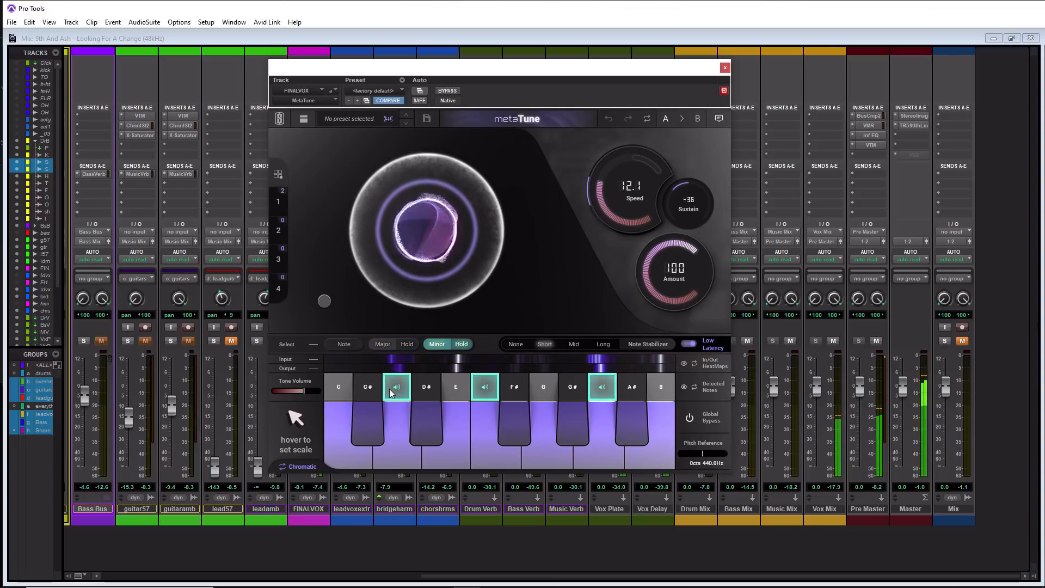
click(341, 343)
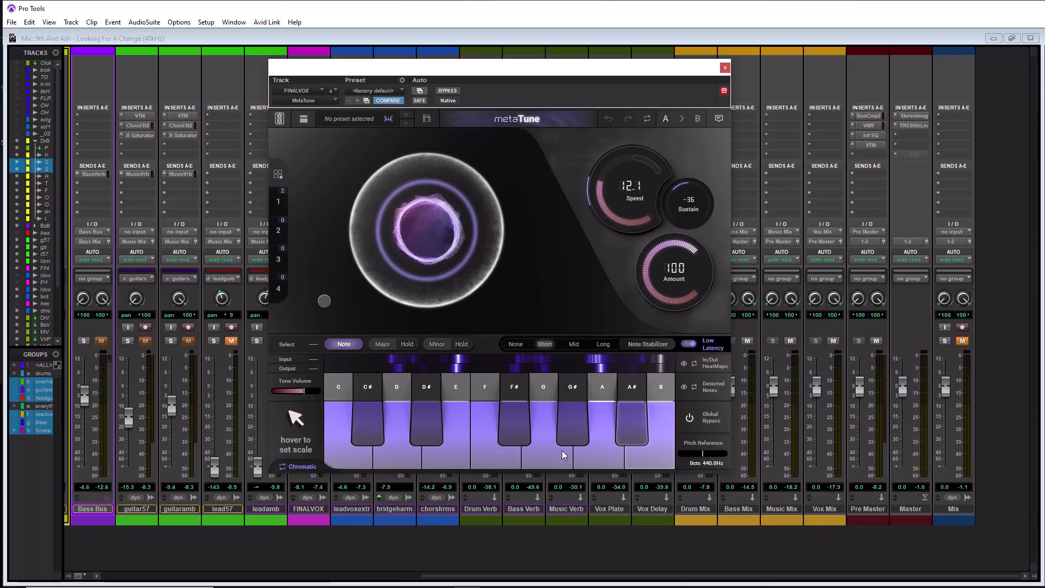
Set the pitch correction scale to G major.
click(600, 431)
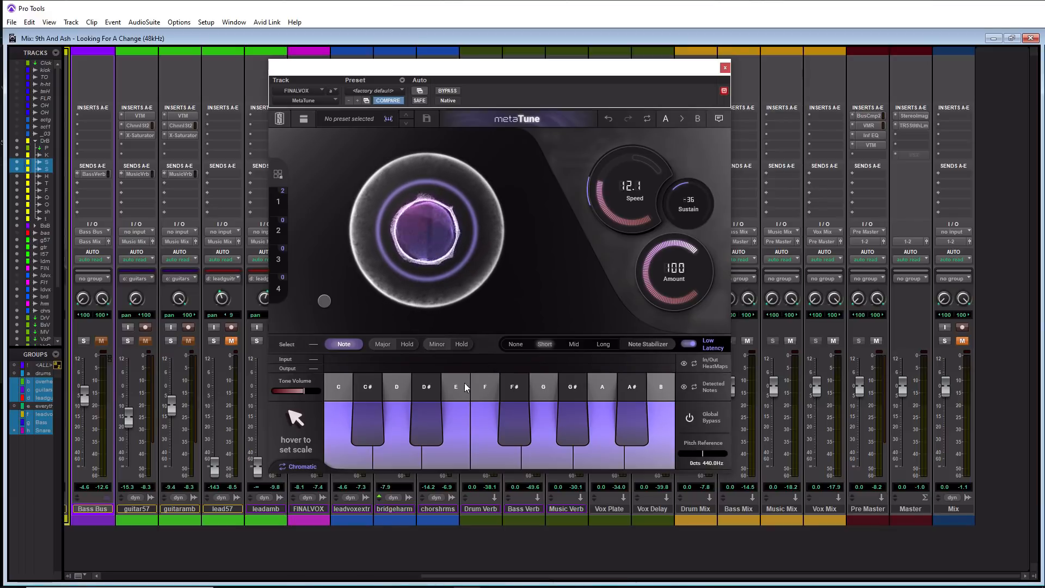
mouse_move(304, 423)
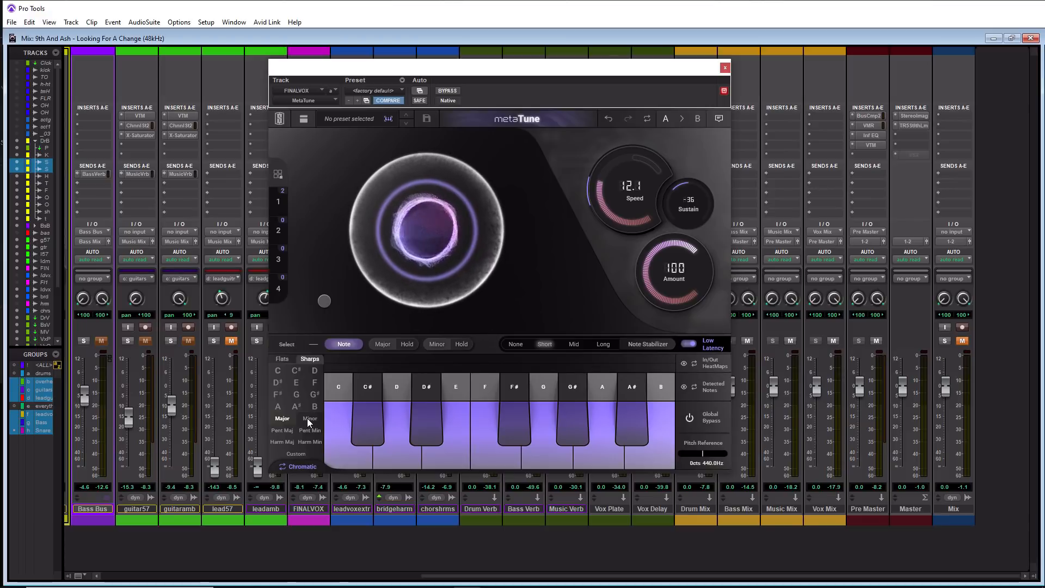
click(297, 395)
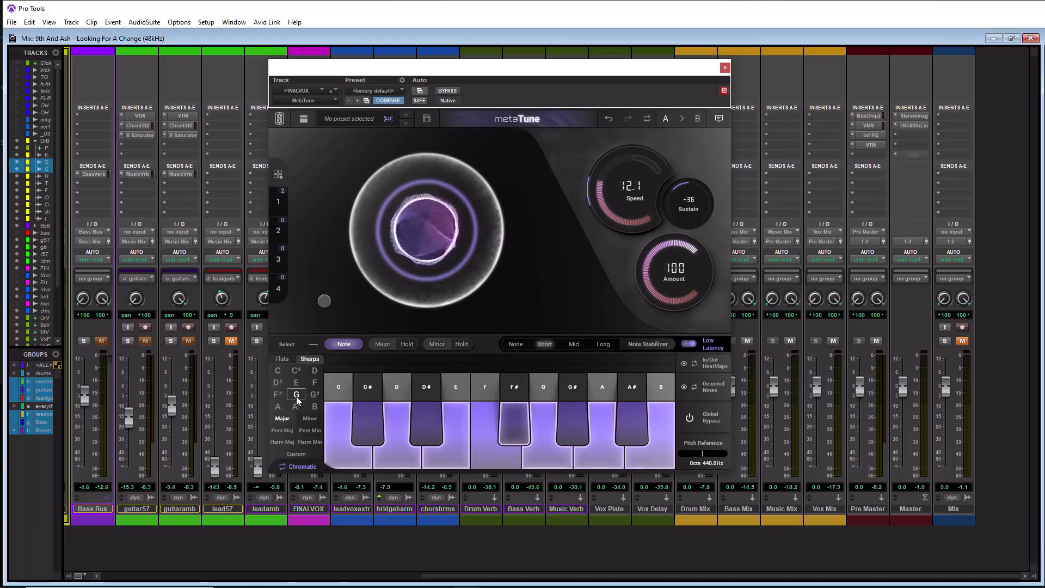
click(281, 419)
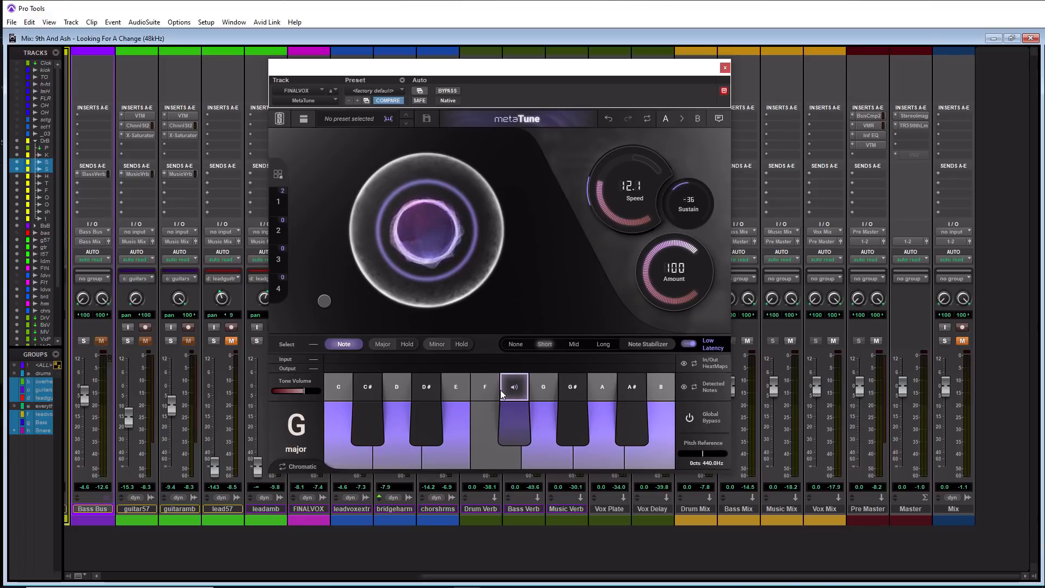
Try the doubler at 73% dry/wet and 54% width, and reset both to 0%.
mouse_move(411, 253)
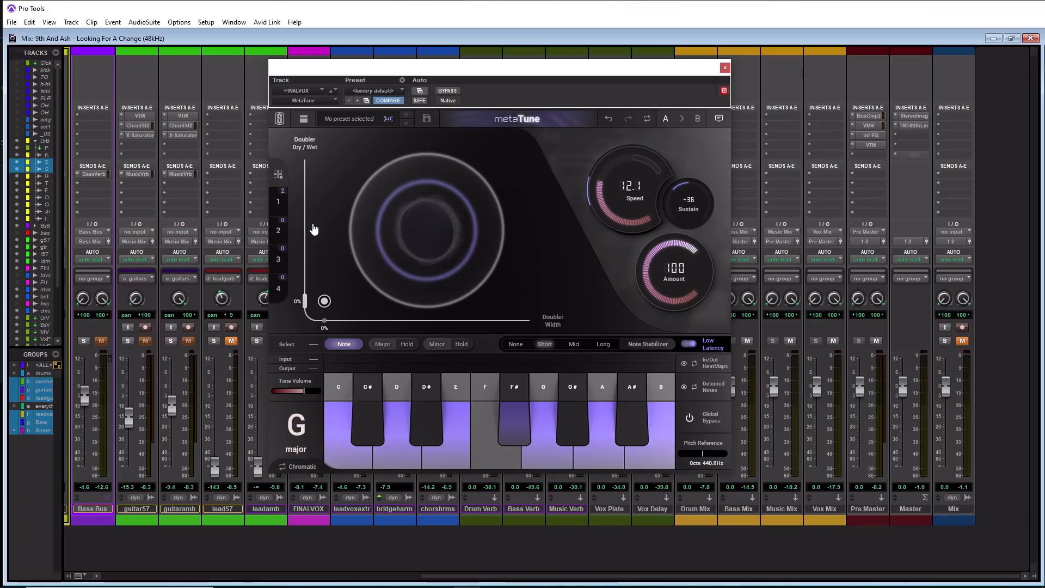
drag(306, 302, 305, 198)
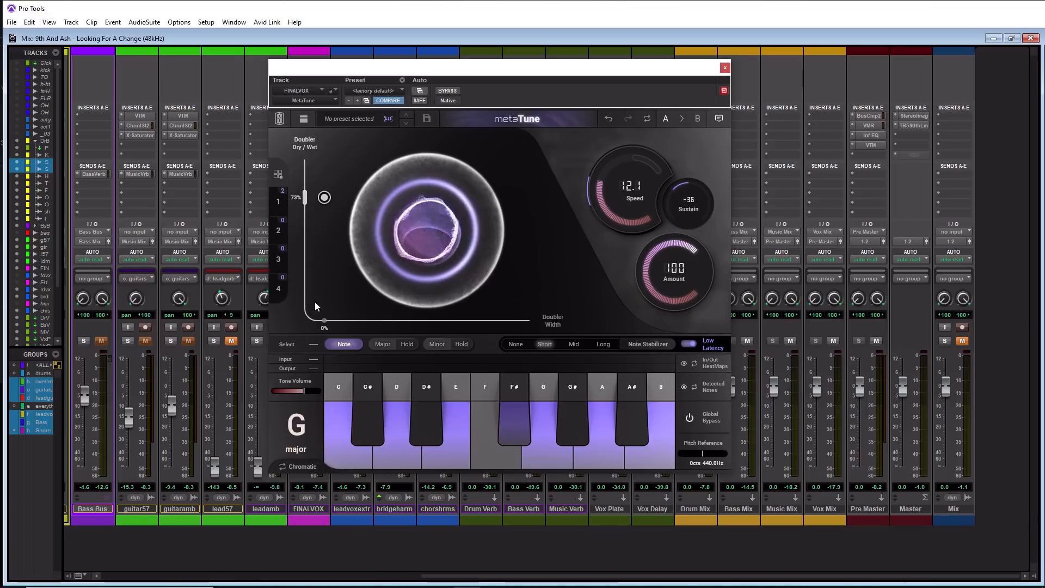
drag(325, 320, 436, 321)
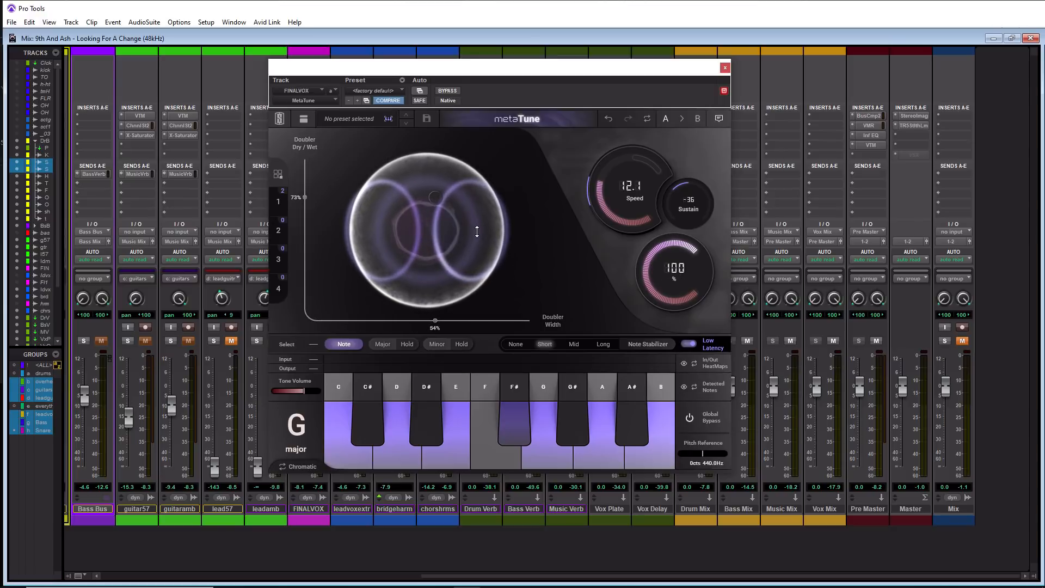
drag(435, 197, 324, 289)
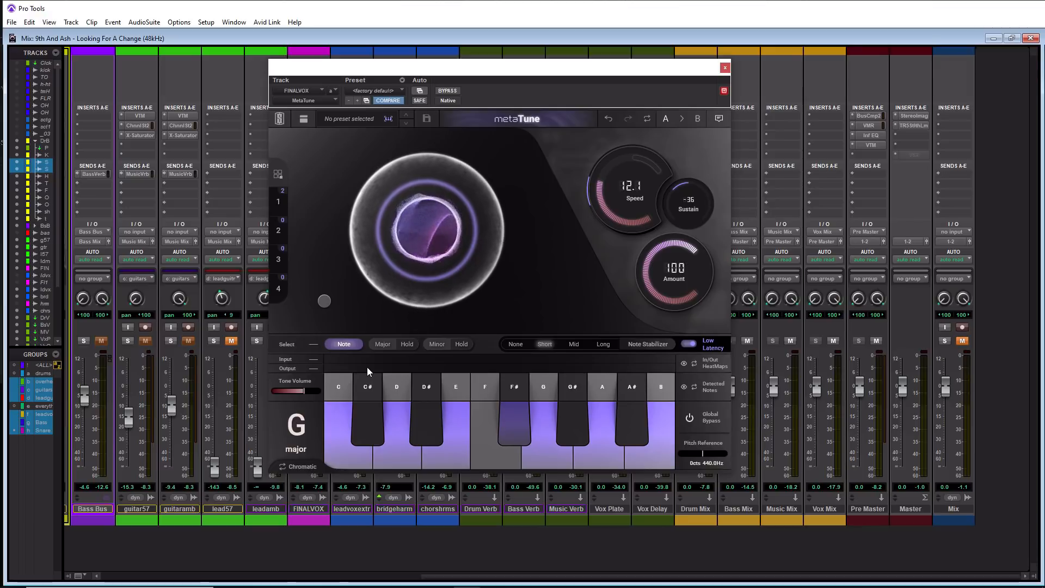
Open the preset browser to view the available preset folders, and close it.
mouse_move(340, 244)
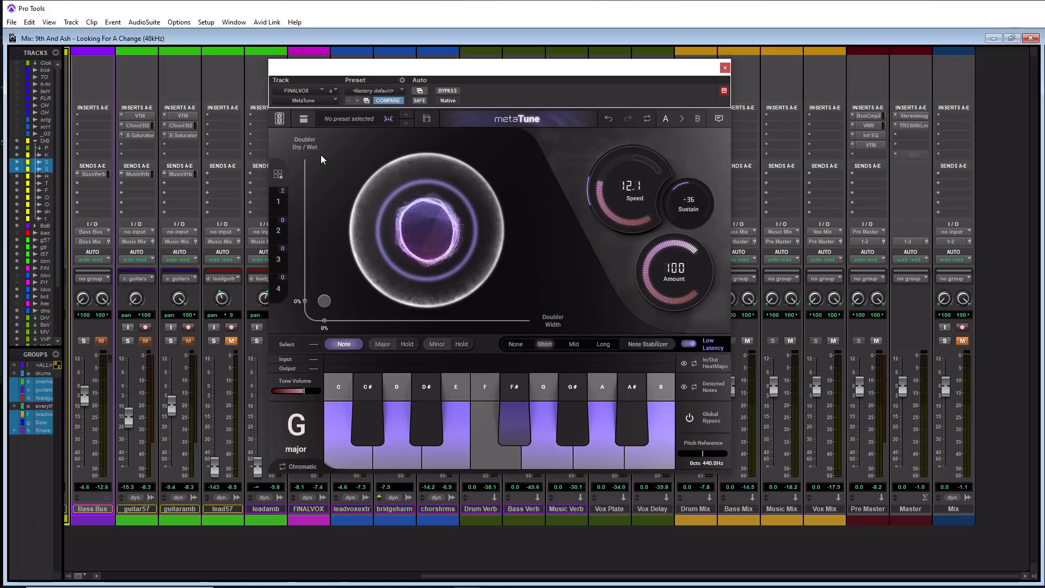
click(331, 118)
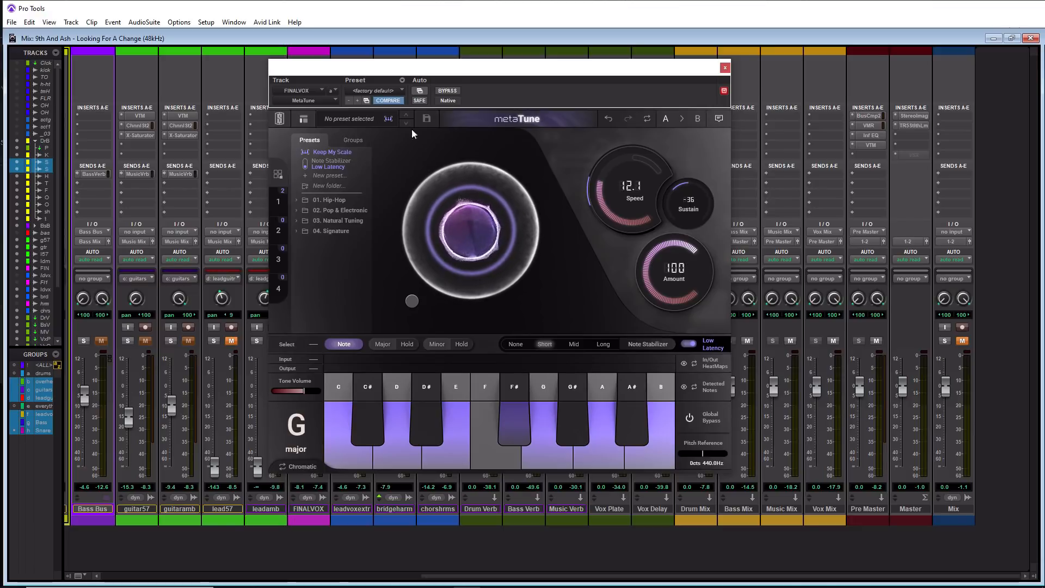
click(334, 119)
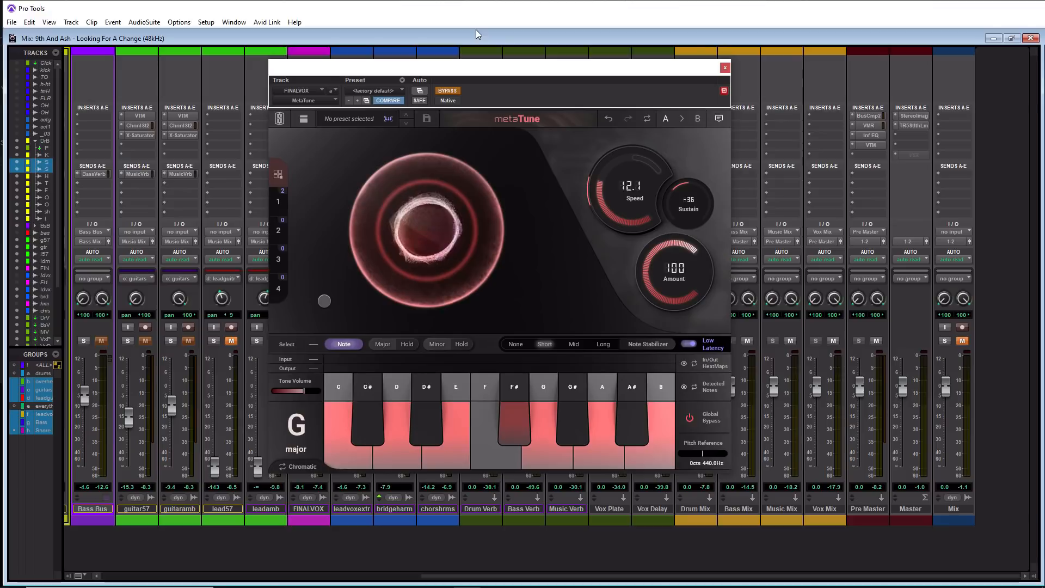
Play the song with the pitch correction bypassed and set Speed to -1.6 ms.
key(space)
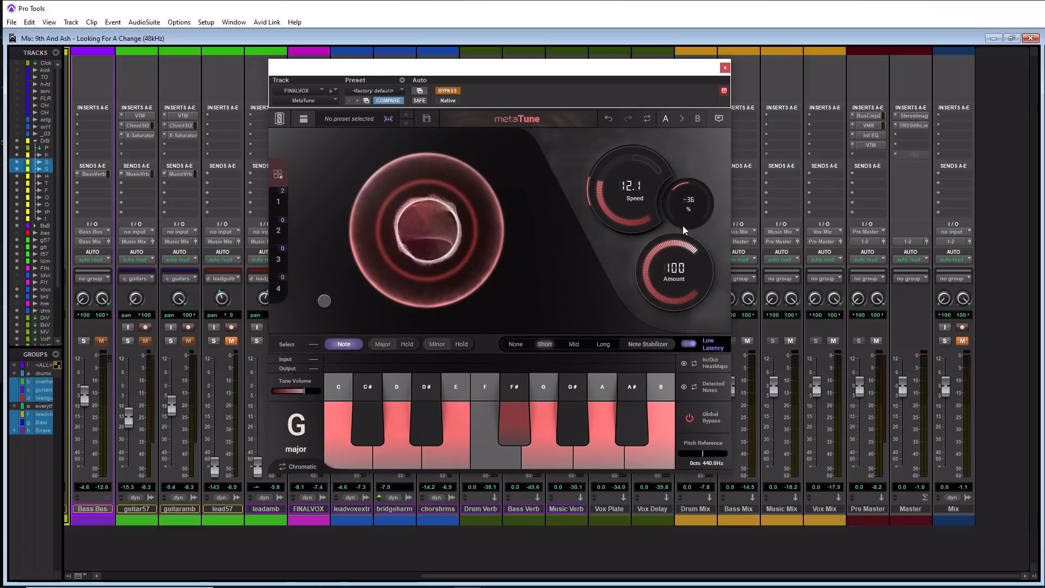
drag(606, 205, 614, 190)
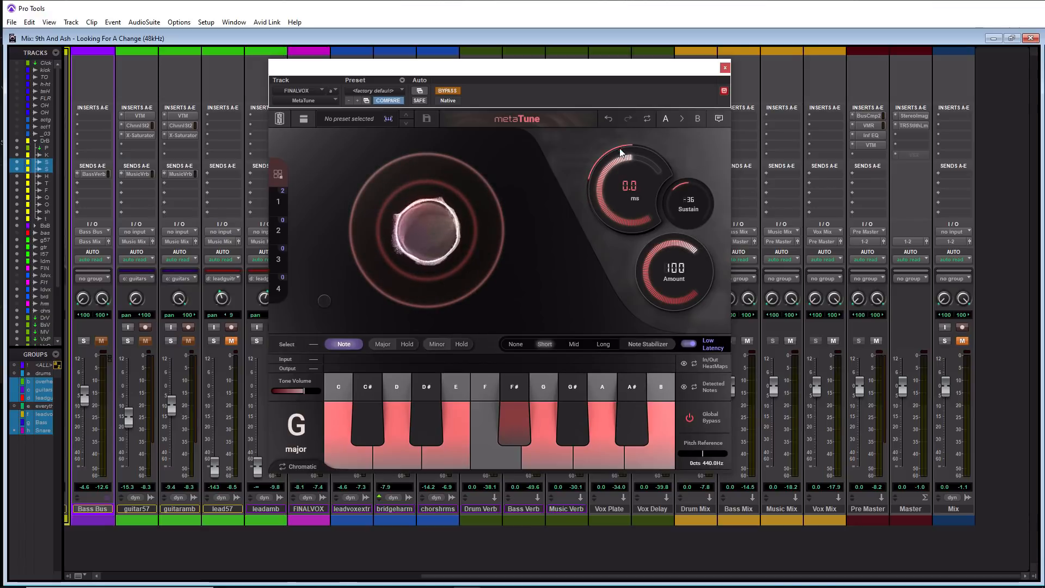
drag(630, 148, 623, 130)
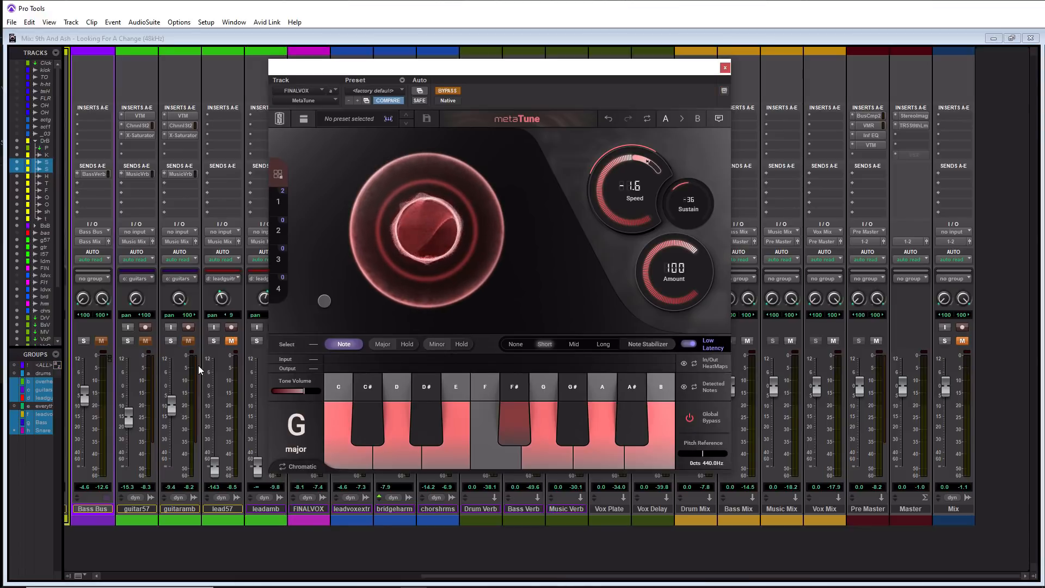
Take MetaTune out of bypass, play the song and set Speed to -3.0 ms.
click(447, 91)
key(space)
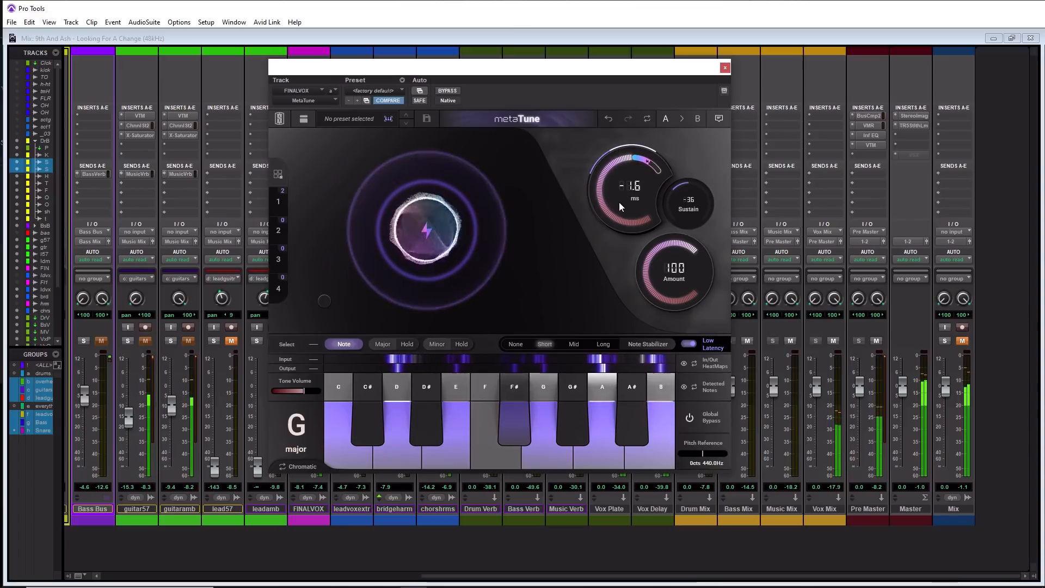
drag(621, 176, 622, 142)
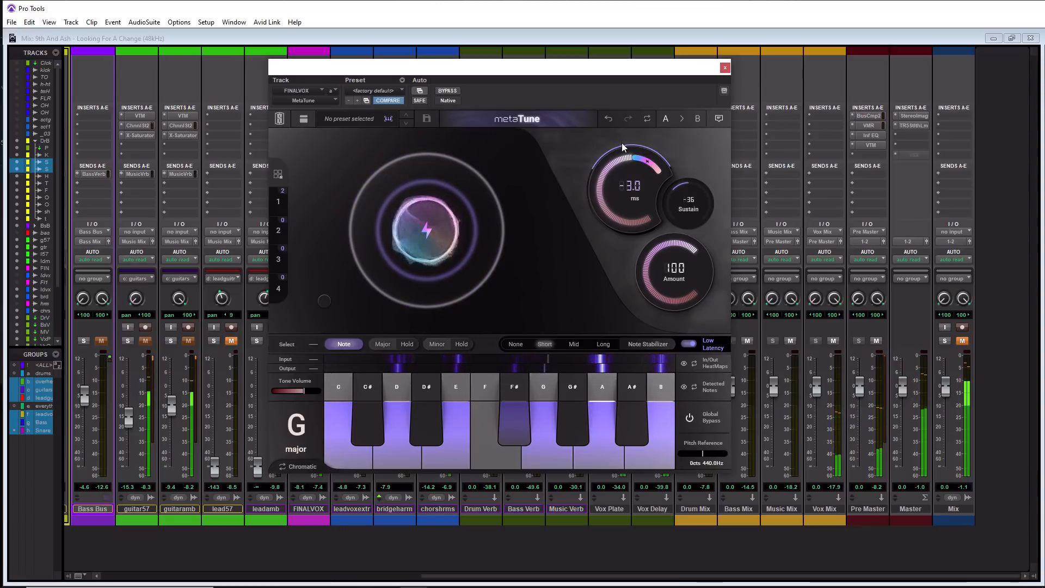
Set Sustain to 36% and Speed to 17.8 ms during playback.
drag(623, 142, 604, 188)
drag(681, 211, 683, 133)
drag(618, 188, 620, 228)
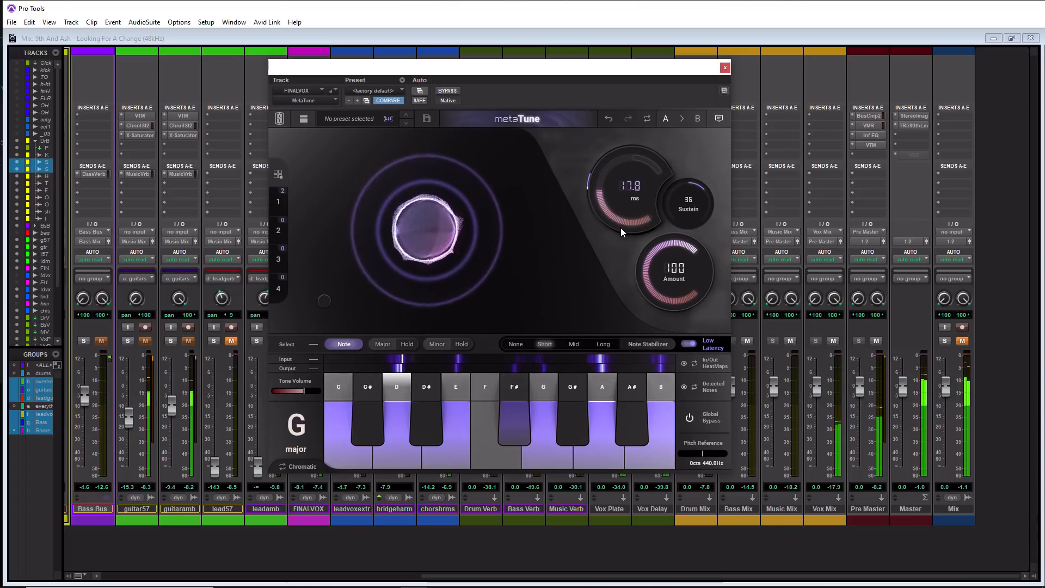
Set Sustain to 0%, try a Speed of 173 ms and settle it at 64.7 ms.
drag(676, 197, 676, 233)
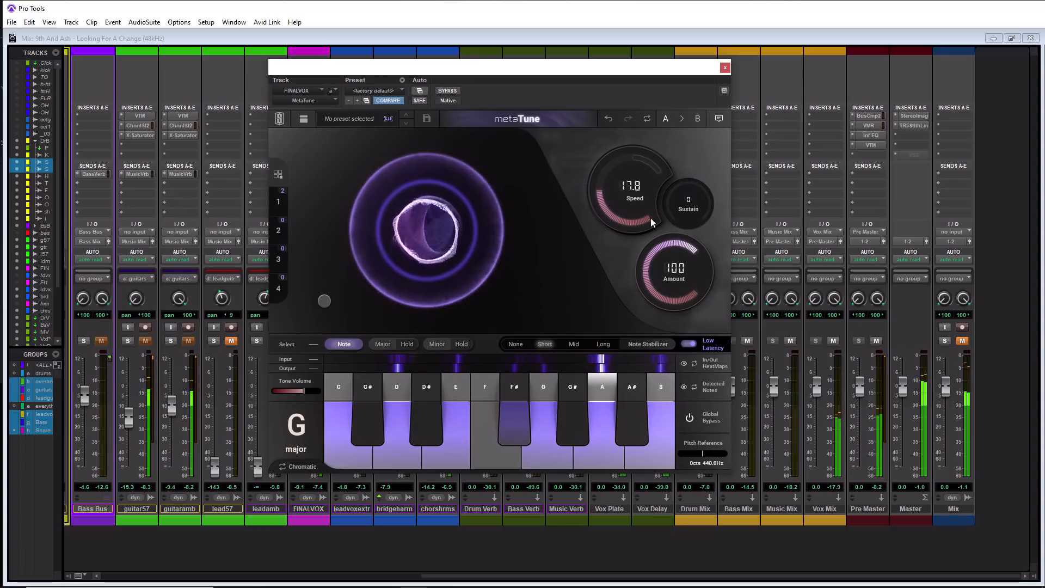
mouse_move(629, 202)
mouse_down()
mouse_move(663, 297)
mouse_move(627, 221)
mouse_up()
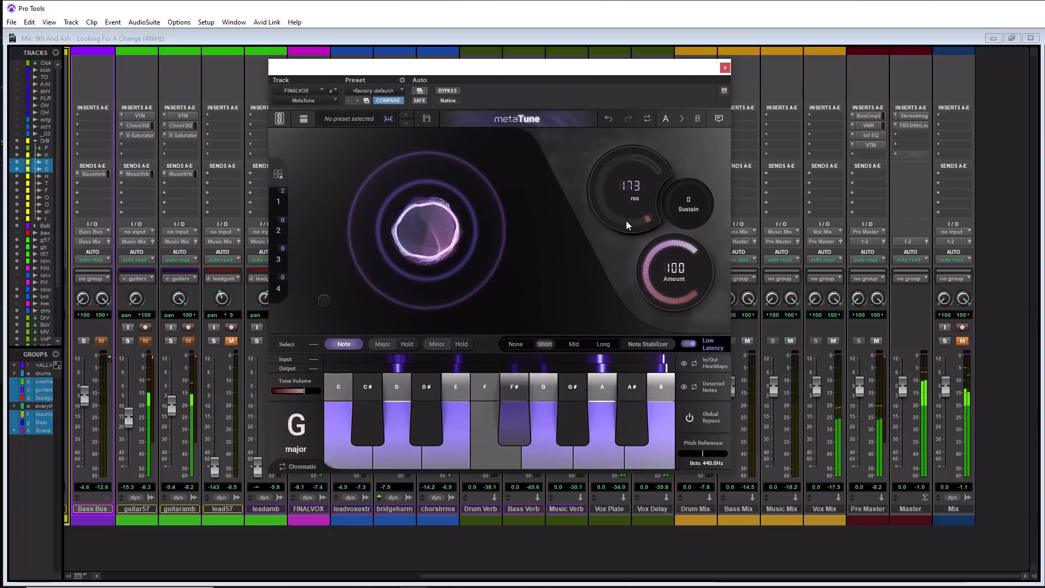
drag(626, 220, 619, 172)
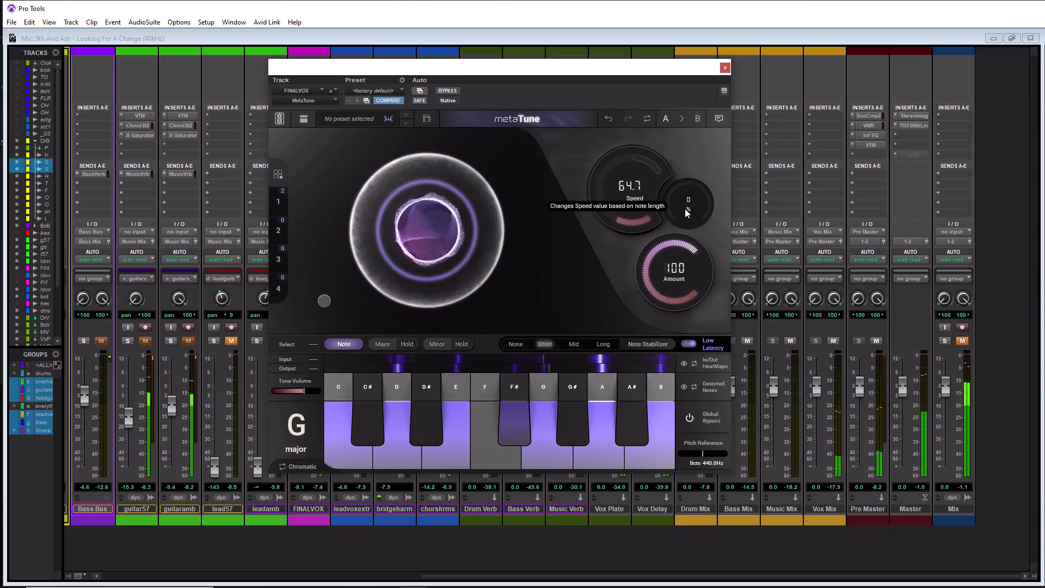
Compare Sustain at 71% and -68% during playback, and set it to 36%.
drag(685, 208, 690, 136)
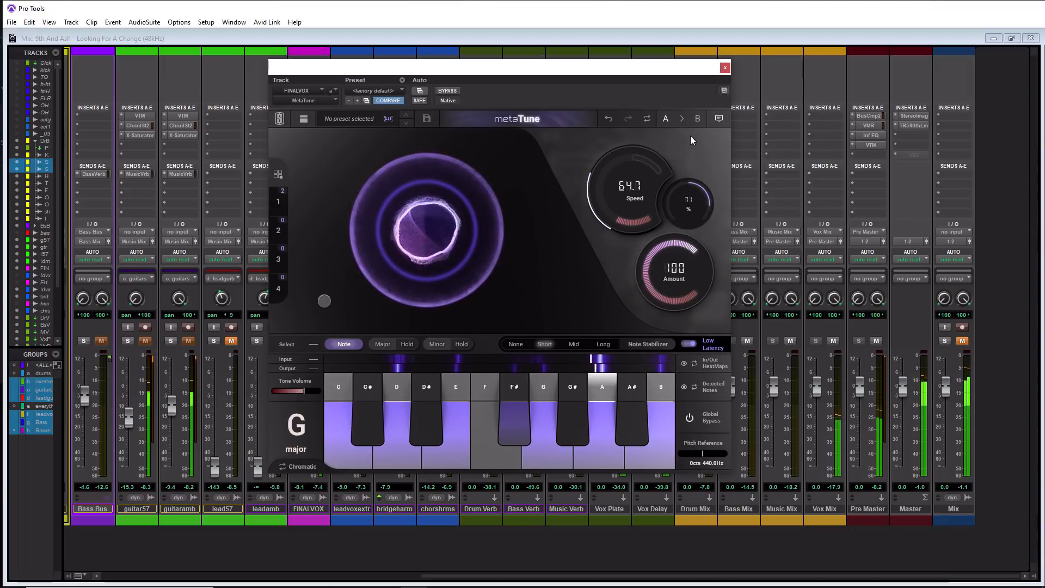
drag(690, 135, 684, 280)
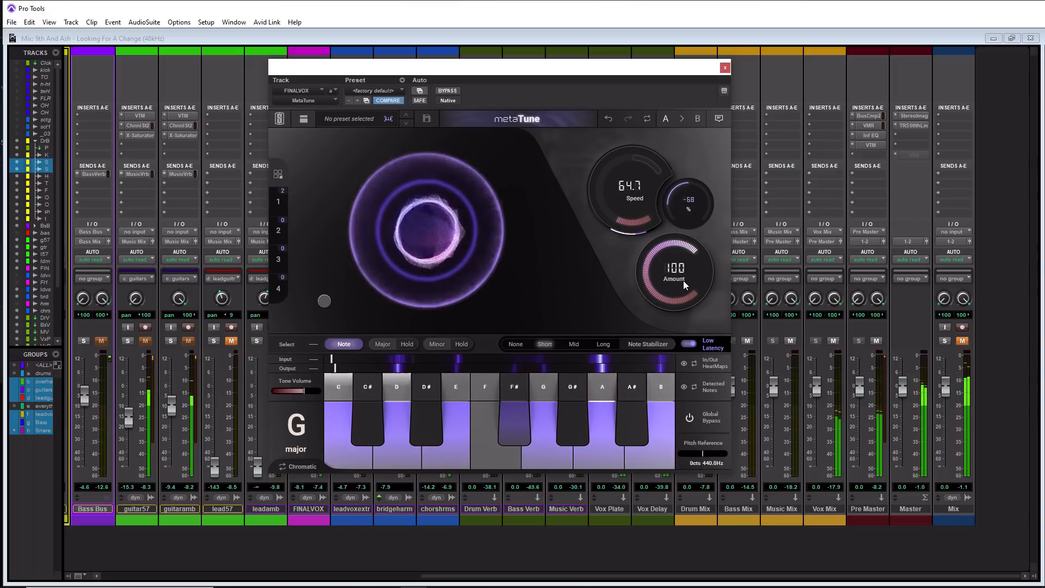
drag(684, 280, 689, 172)
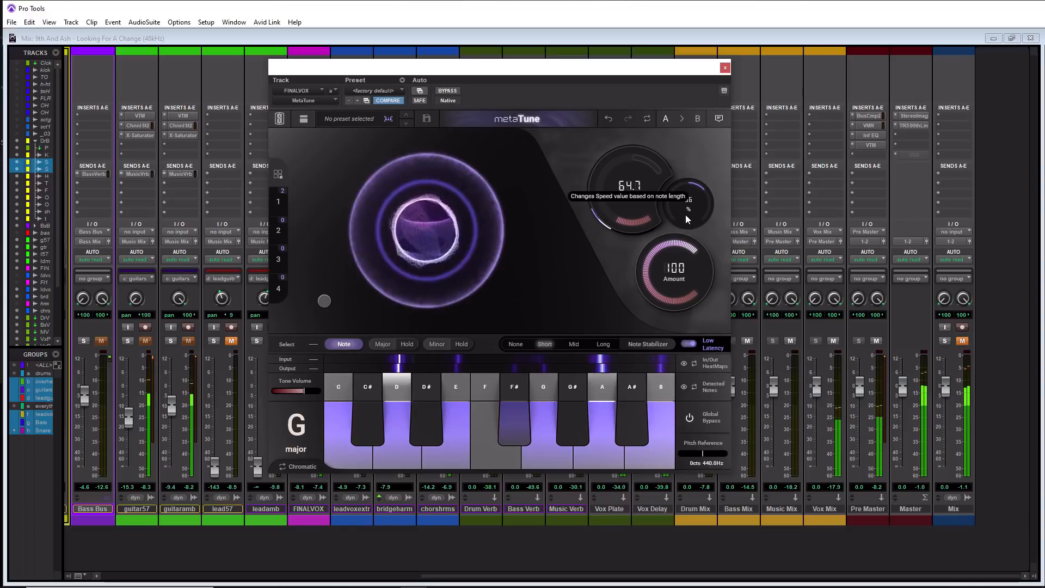
Enable the Note Stabilizer, compare its Mid and Long settings, and leave it on Mid.
click(641, 342)
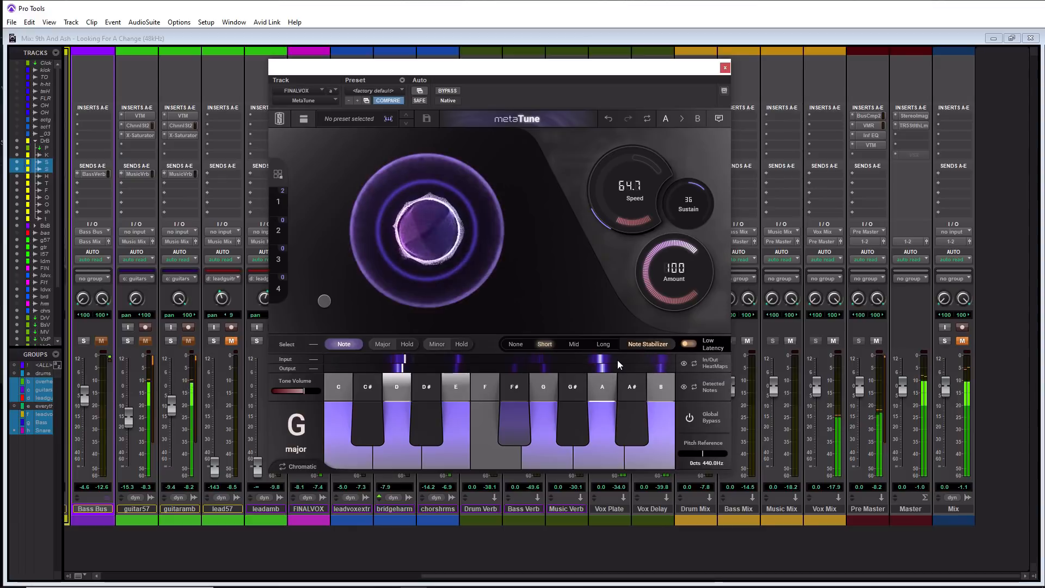
click(572, 344)
mouse_move(551, 273)
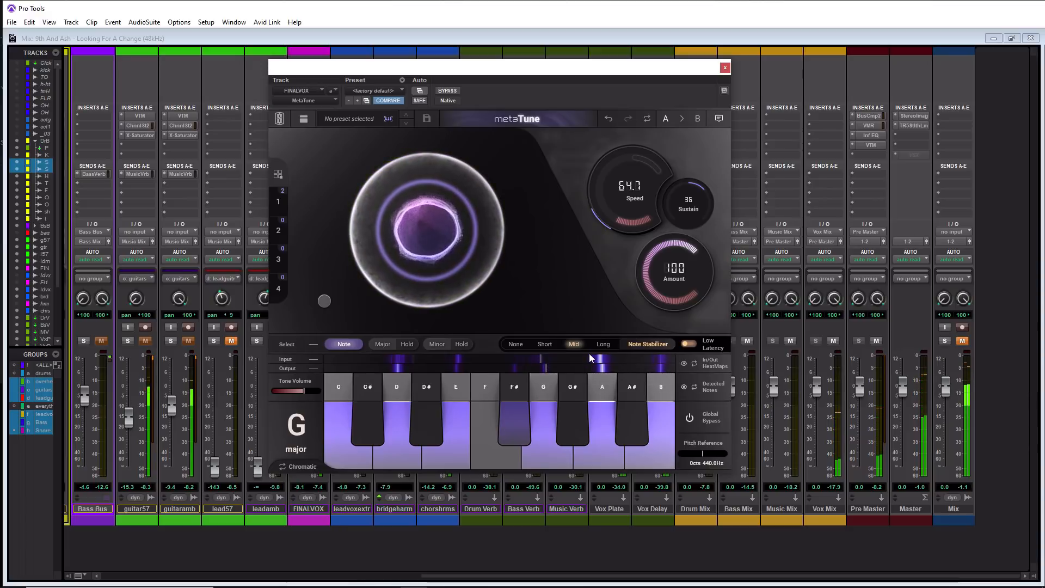
click(602, 344)
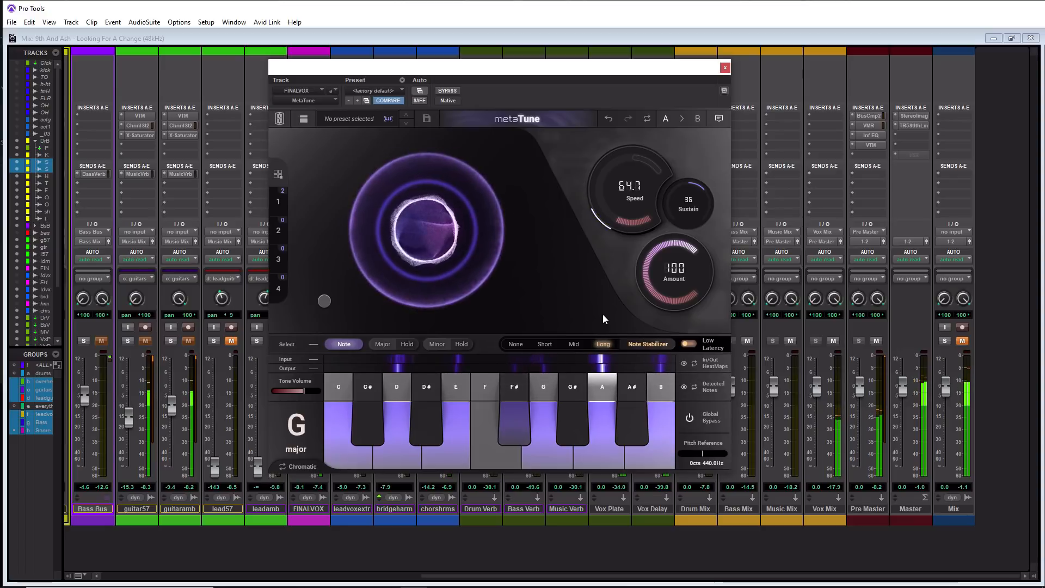
click(573, 344)
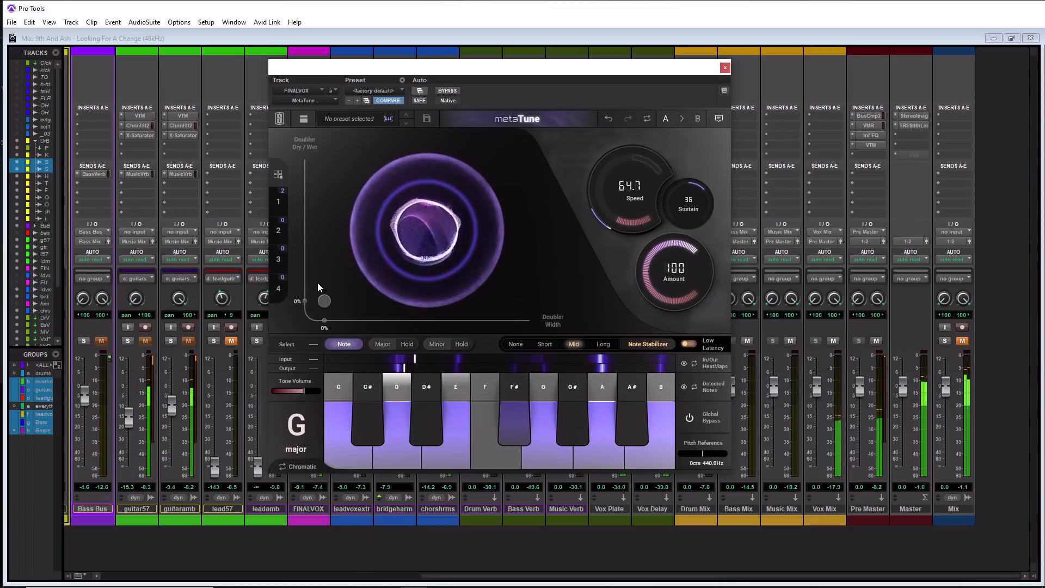
Try the Doubler at 59% dry/wet and 59% width, and settle it at 27% dry/wet and 61% width.
drag(325, 301, 324, 227)
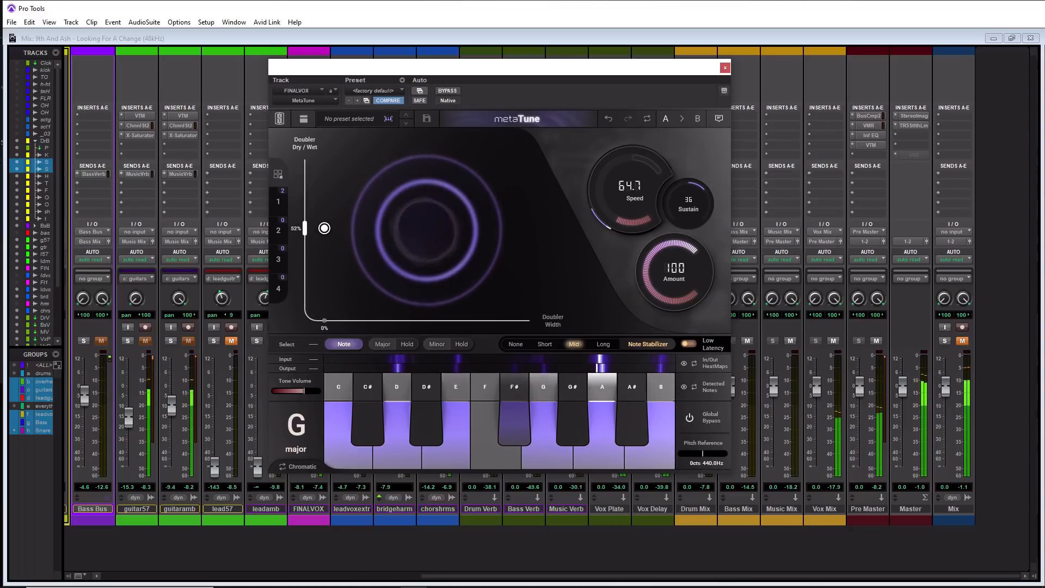
drag(323, 322, 443, 323)
mouse_move(305, 226)
mouse_down()
mouse_move(305, 207)
mouse_move(305, 220)
mouse_up()
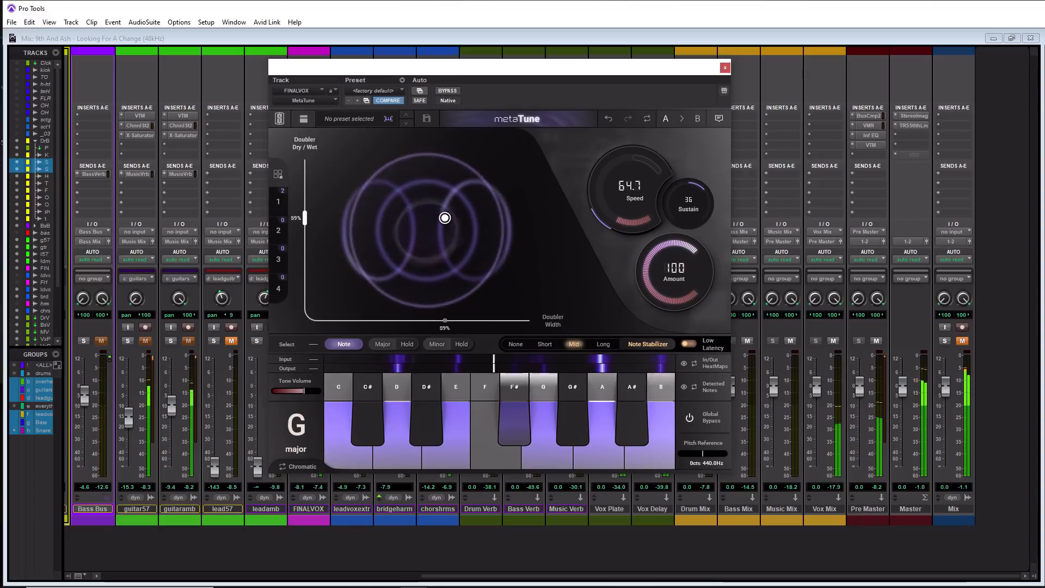
drag(444, 322, 449, 322)
drag(305, 226, 305, 262)
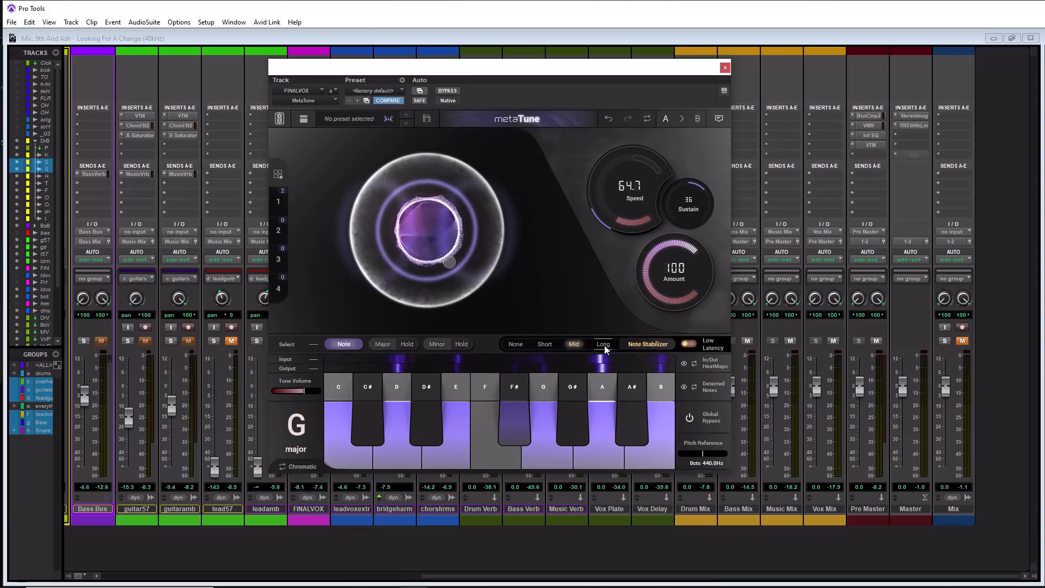
mouse_move(346, 282)
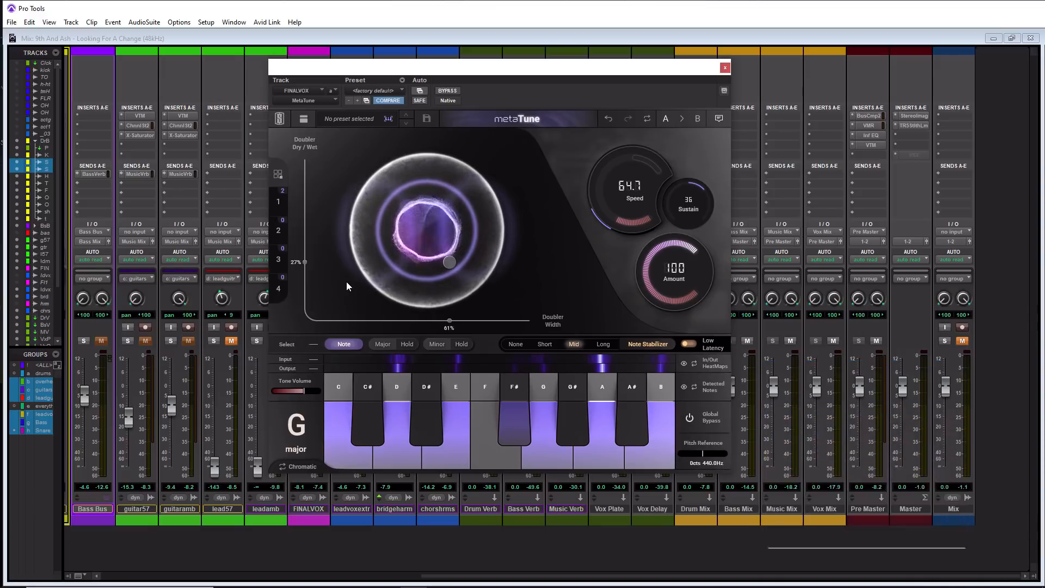
key(space)
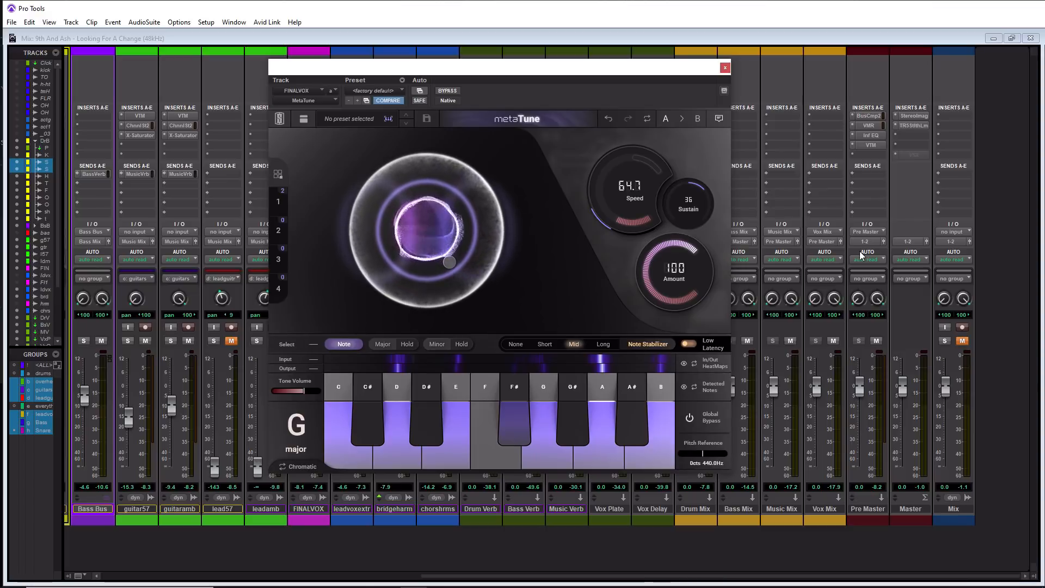
Open the chorushrms track's MetaTune beside the FINALVOX one and assign the FINALVOX instance to Group 1.
drag(516, 75, 234, 190)
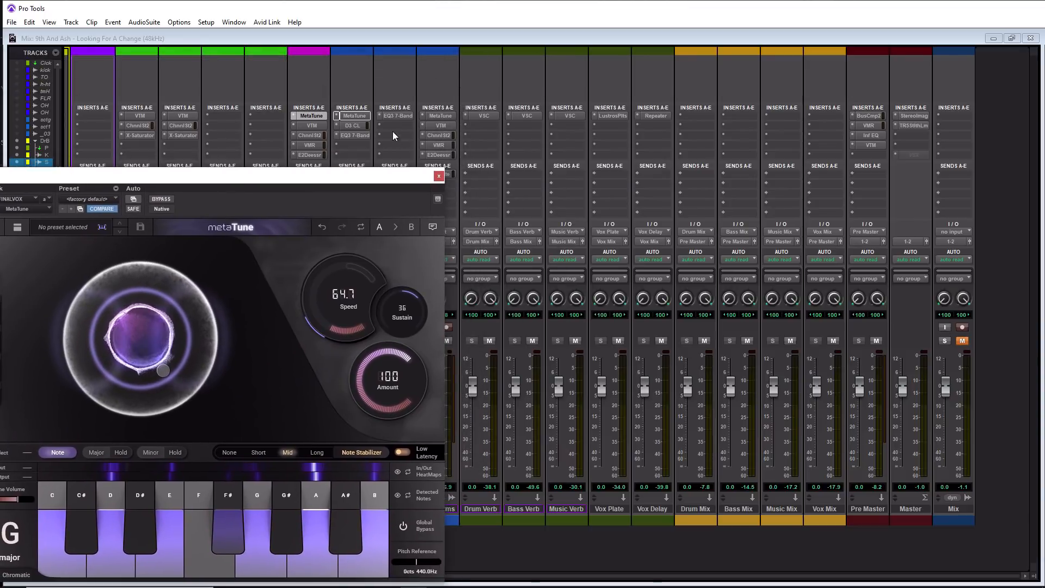
click(438, 116)
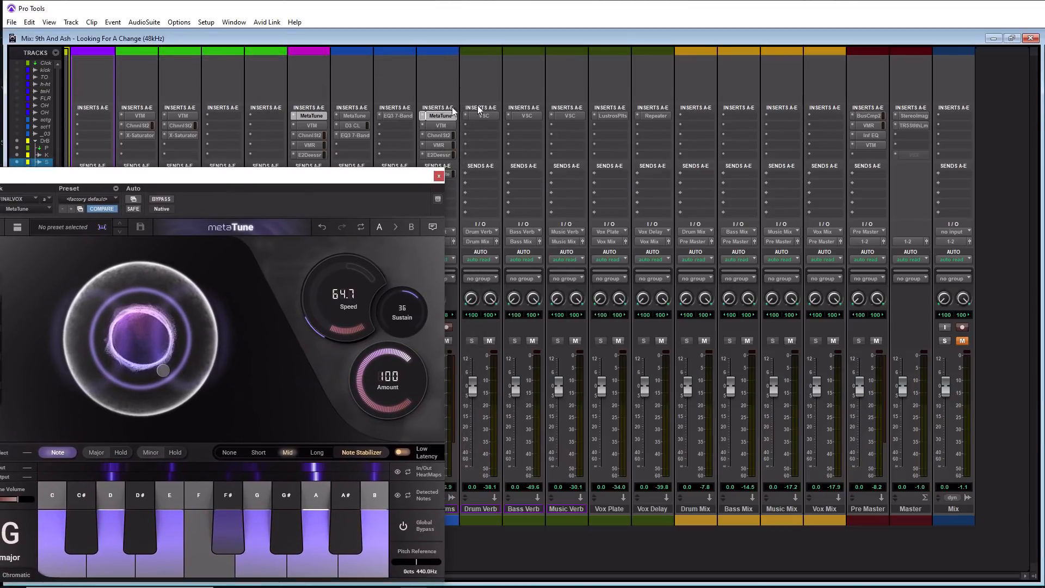
drag(716, 100, 596, 115)
drag(322, 173, 384, 109)
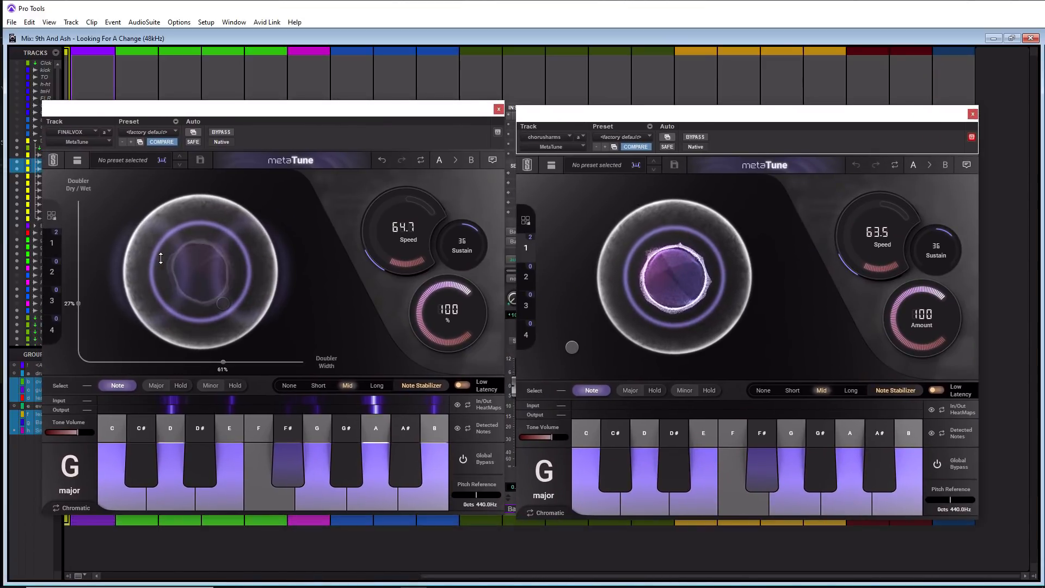
click(52, 246)
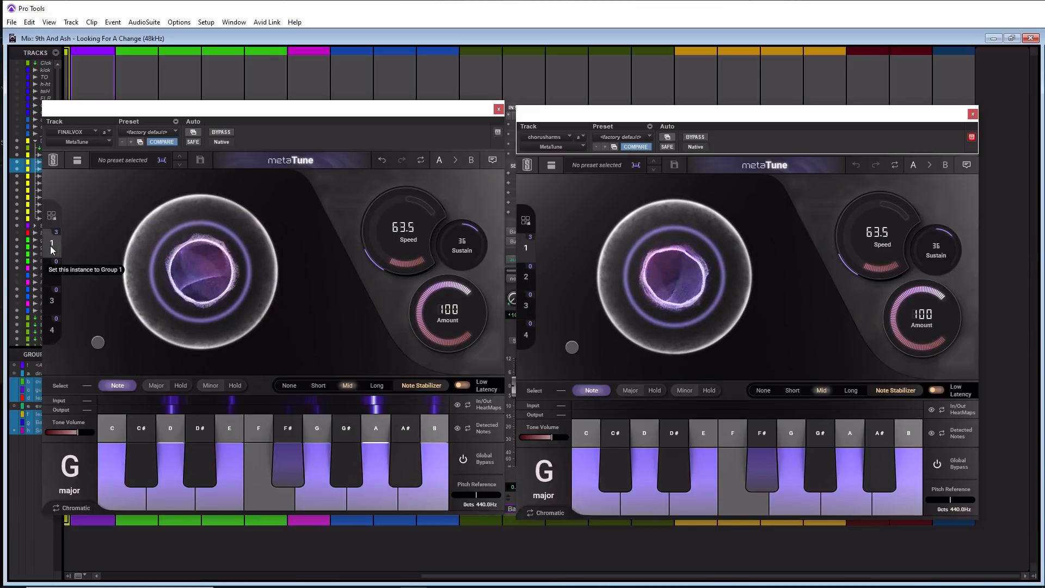